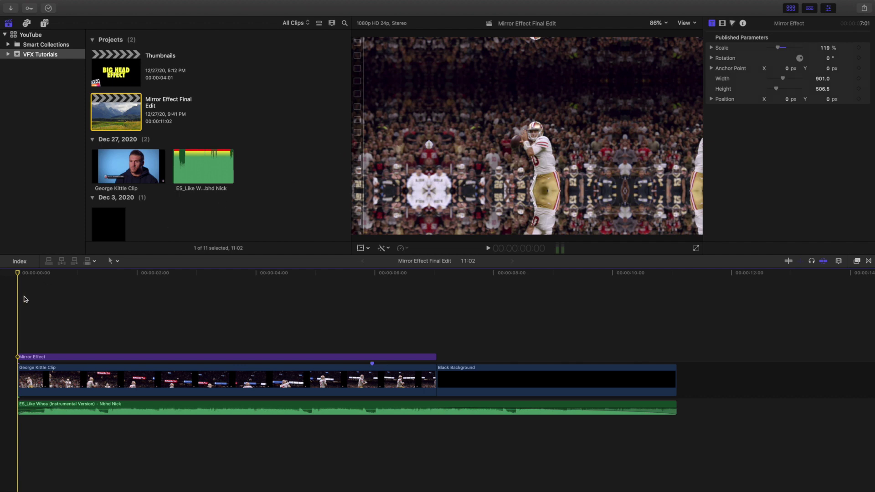
key("space")
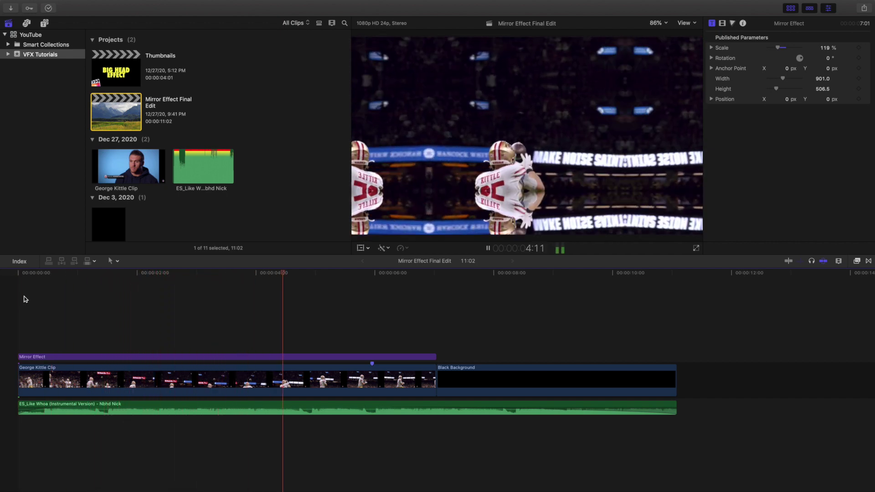
key("space")
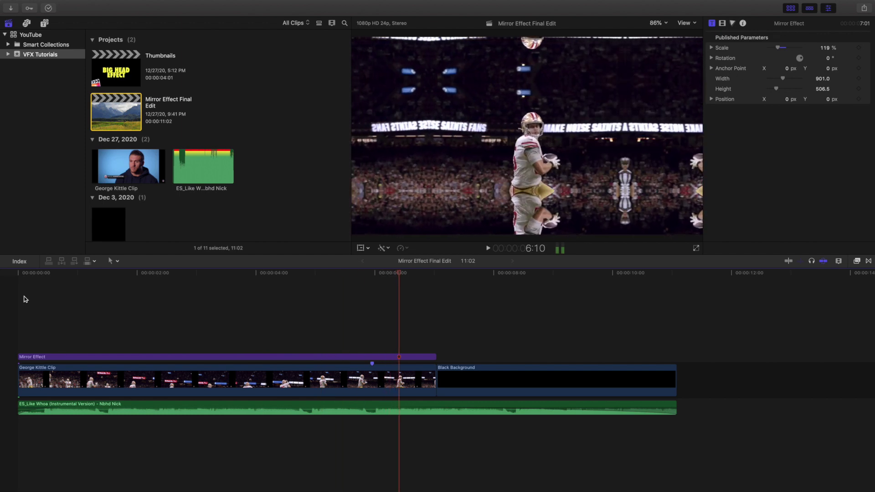
left_click(17, 301)
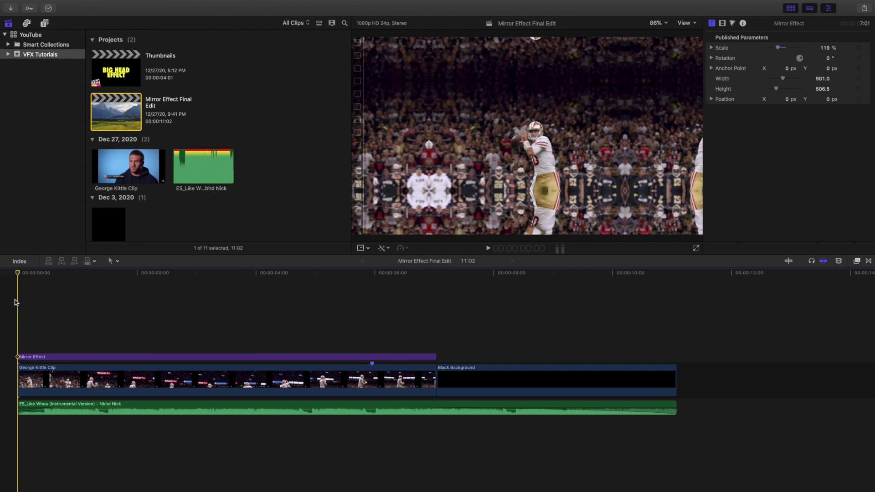
key("space")
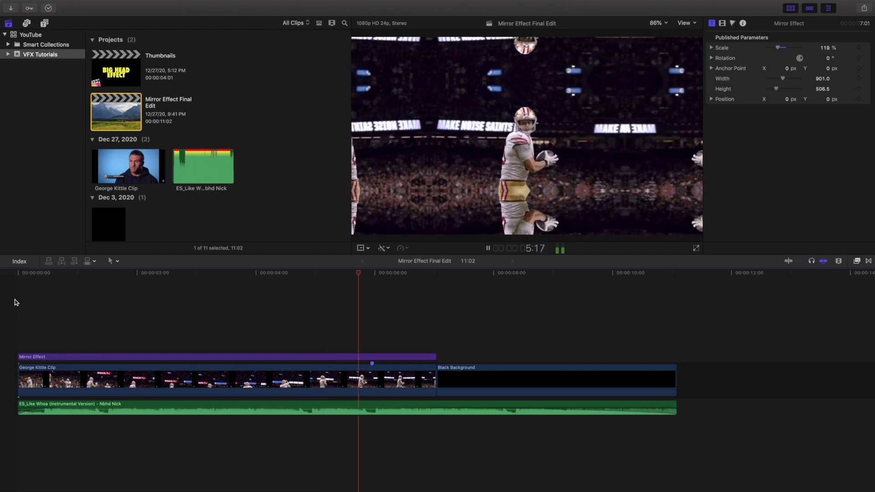
key("space")
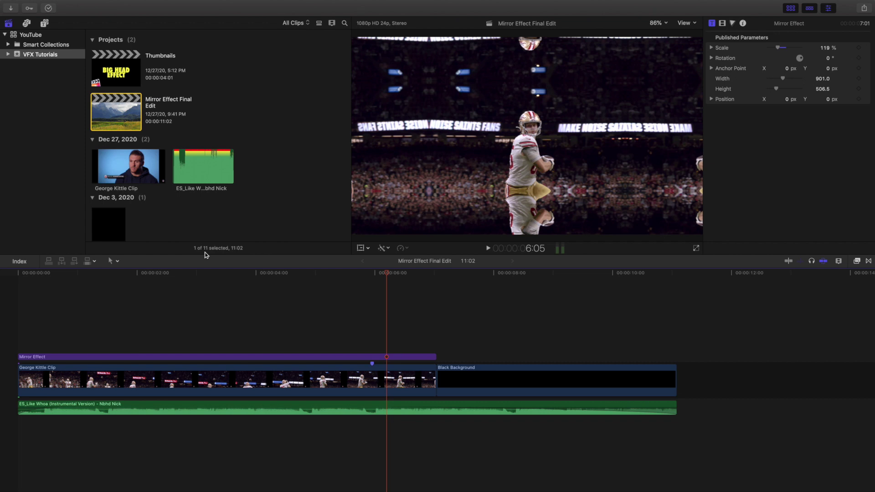
left_click(14, 329)
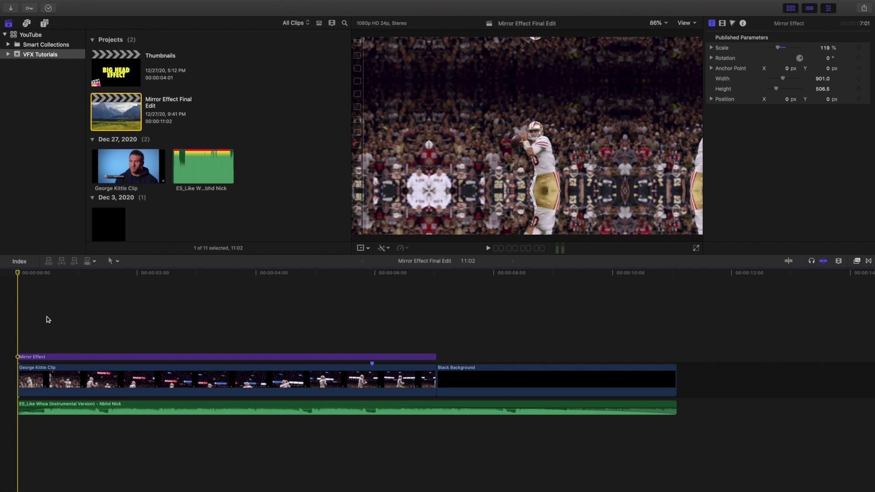
left_click(46, 24)
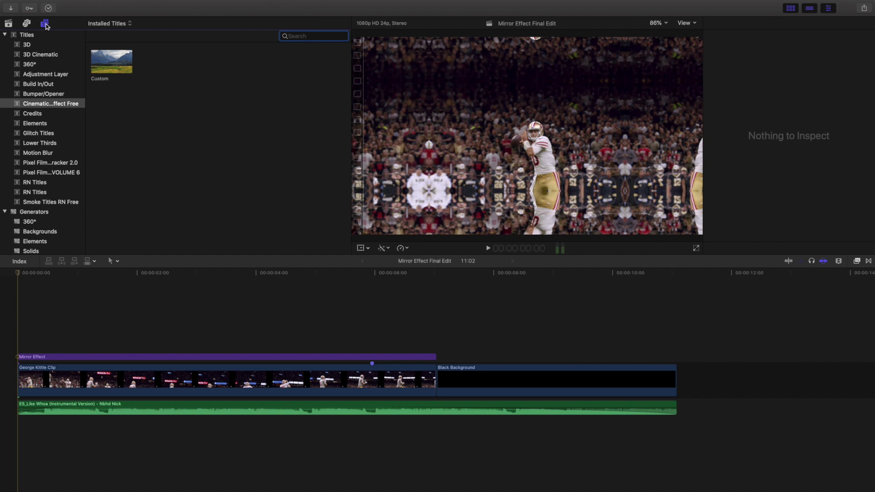
left_click(46, 105)
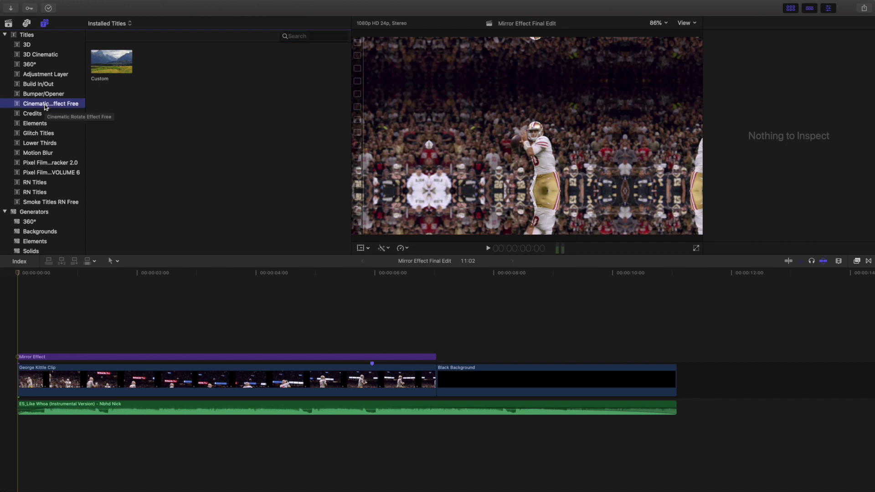
left_click(8, 22)
left_click(112, 111)
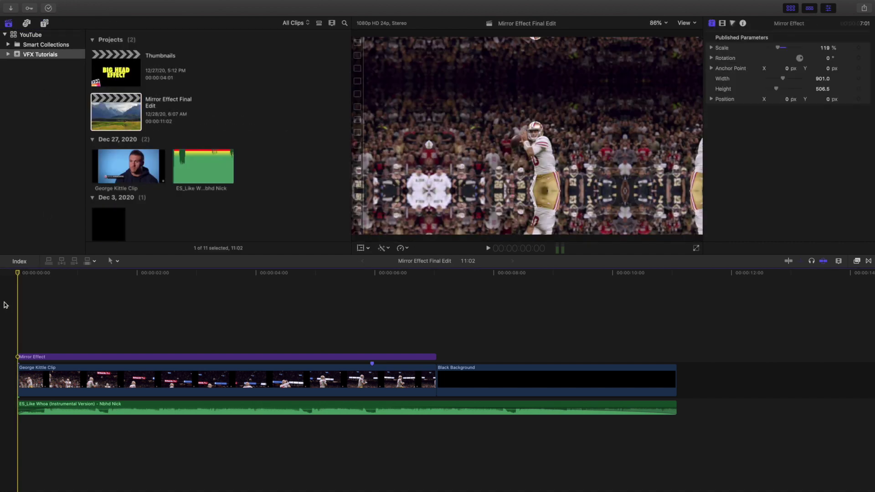
left_click(94, 359)
key("space")
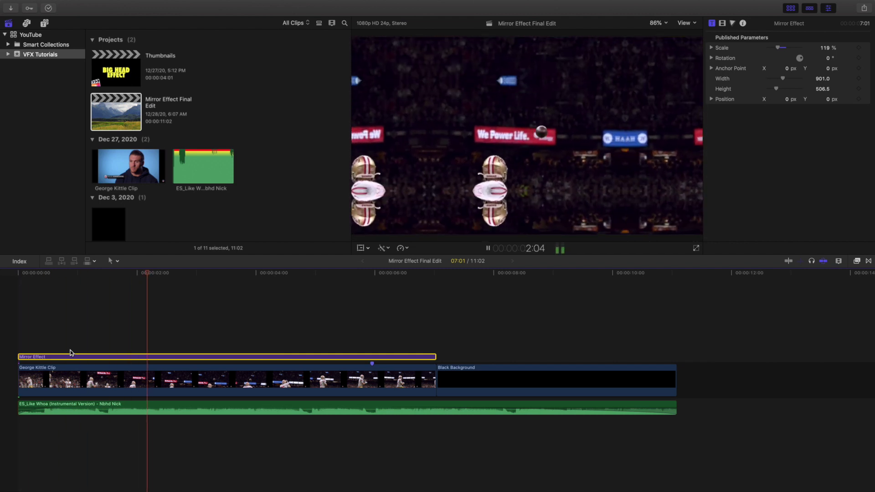
key("space")
key("v")
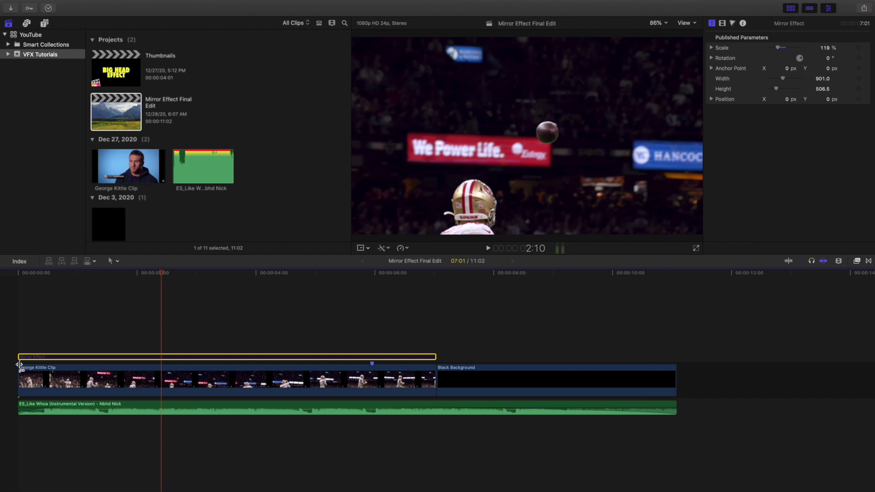
left_click(13, 340)
key("space")
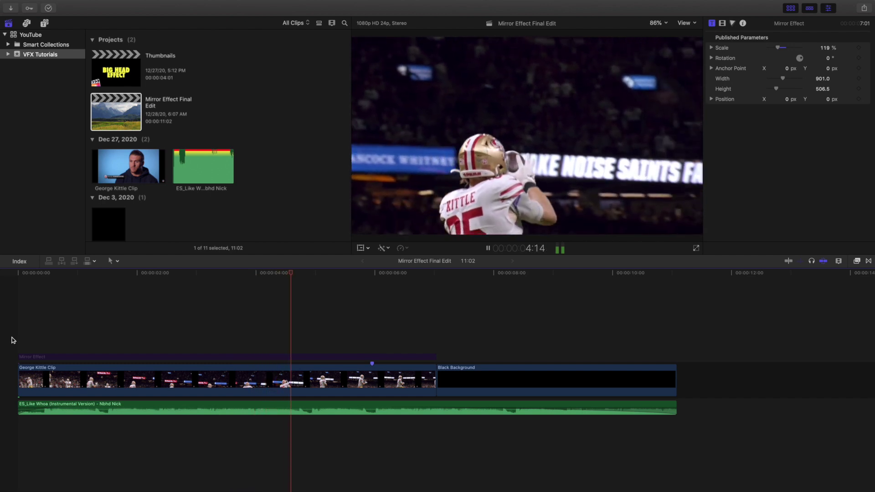
key("space")
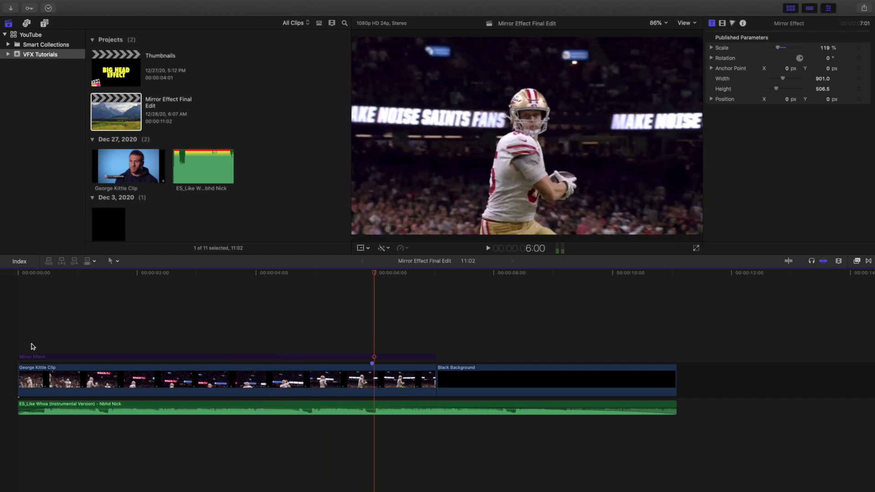
left_click(56, 358)
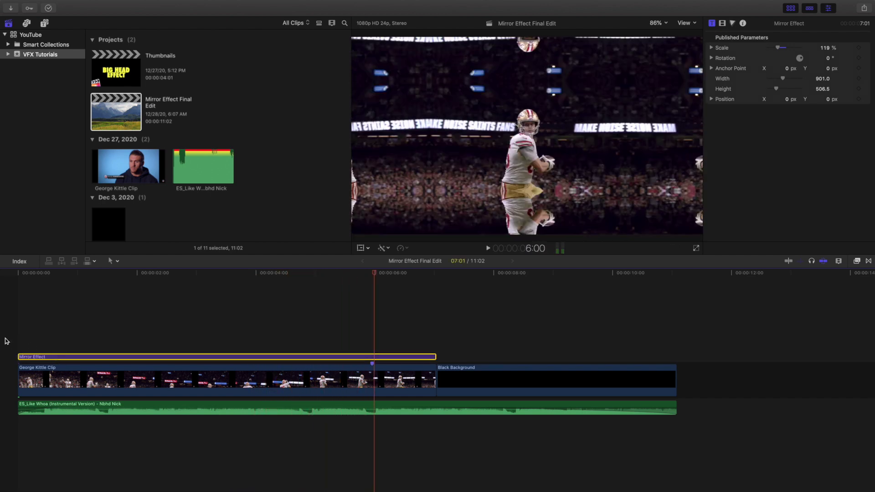
left_click(8, 338)
key("space")
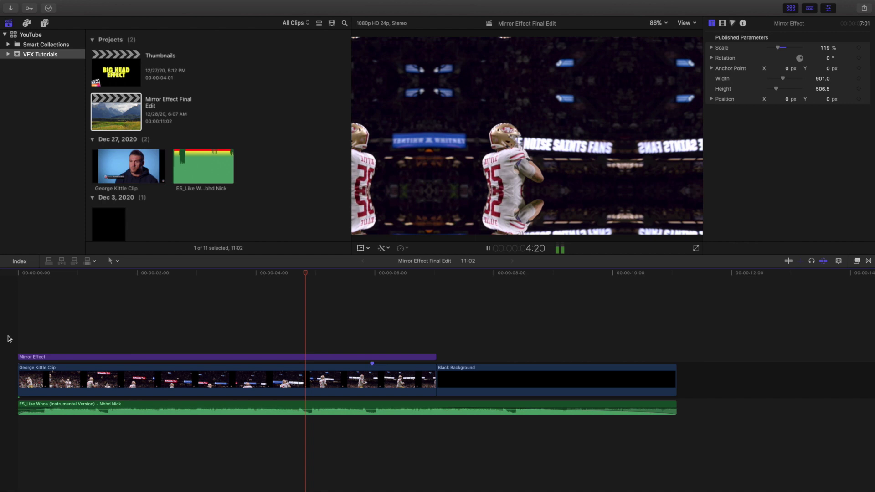
Step: Stop playback and cut the Mirror Effect clip's Scale from 119% to 102%
key("space")
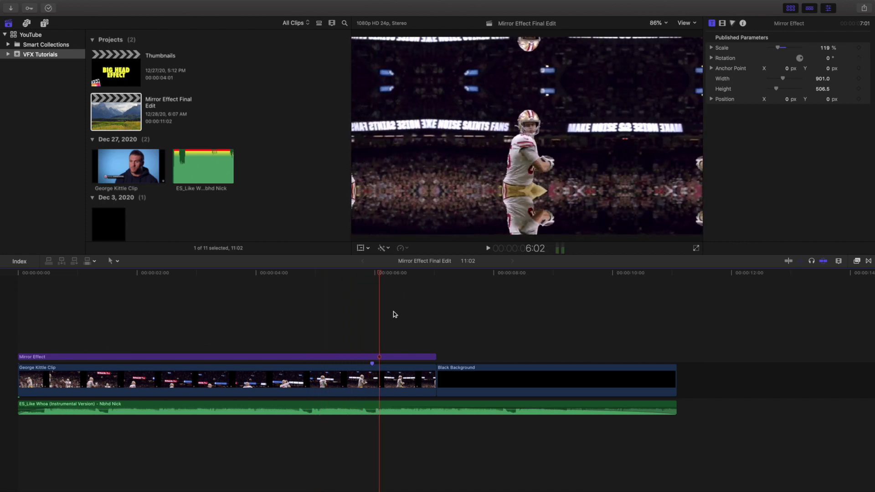
left_click(391, 357)
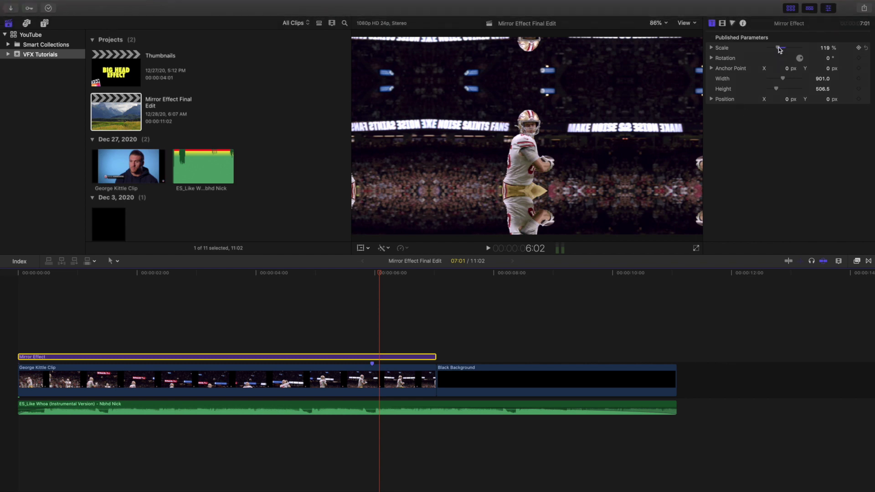
mouse_move(779, 49)
left_mouse_down()
mouse_move(769, 49)
mouse_move(806, 52)
mouse_move(778, 50)
left_mouse_up()
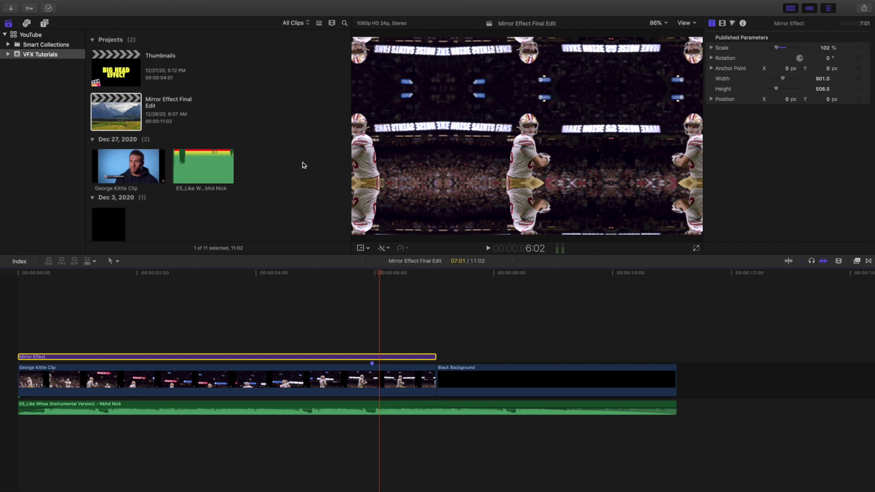
Step: Play the edit from the start to preview the 102% tiles, then select the Mirror Effect clip near 5 seconds
left_click(15, 273)
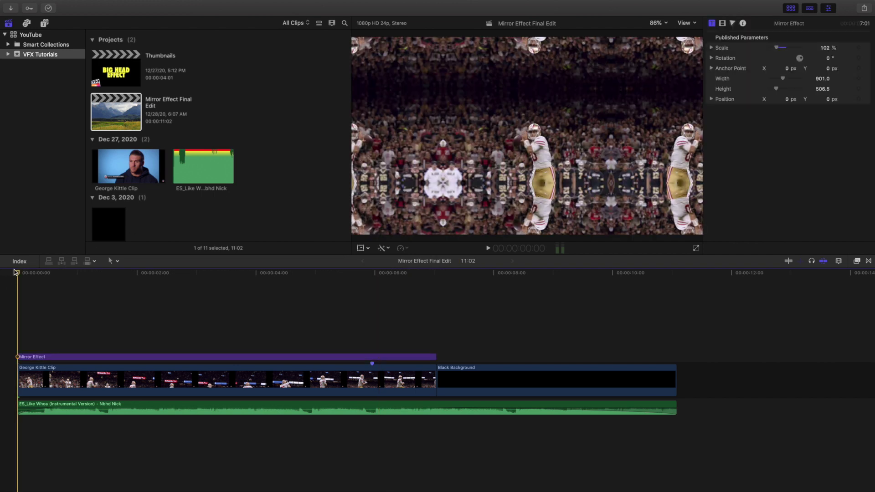
key("space")
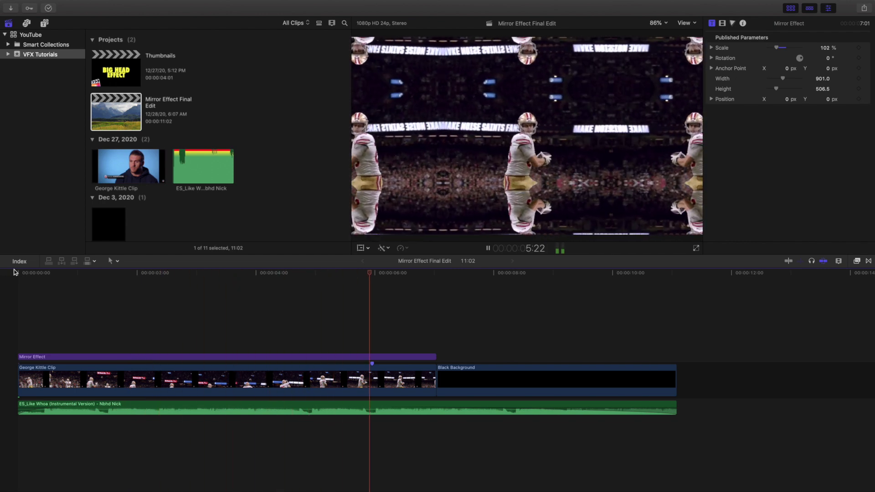
key("space")
left_click(344, 331)
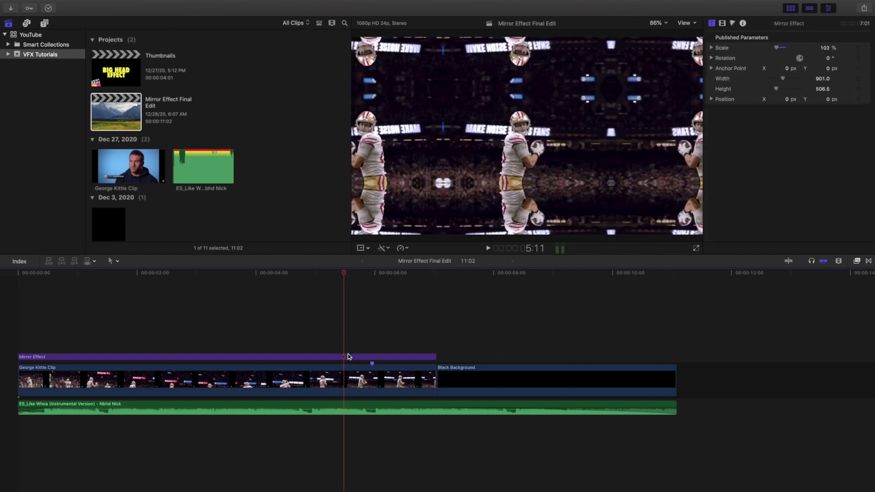
left_click(349, 358)
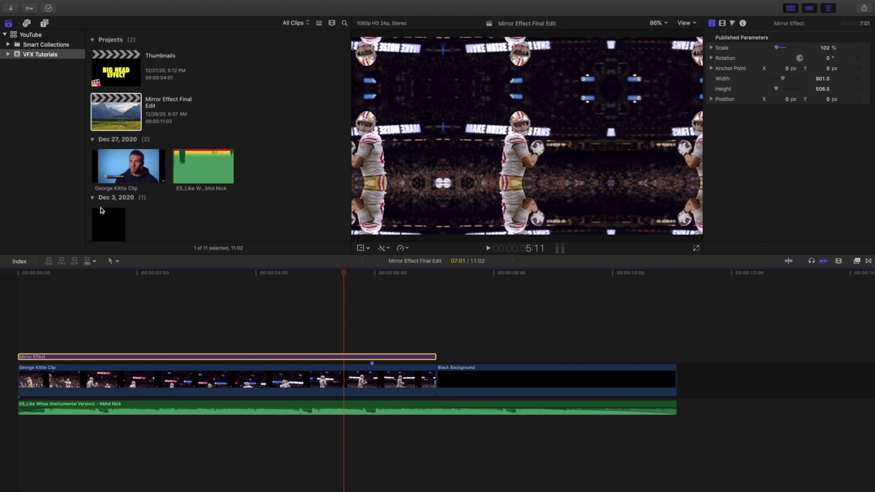
Step: Glance at the installed titles, then reopen the Mirror Effect Final Edit project from the library
left_click(45, 23)
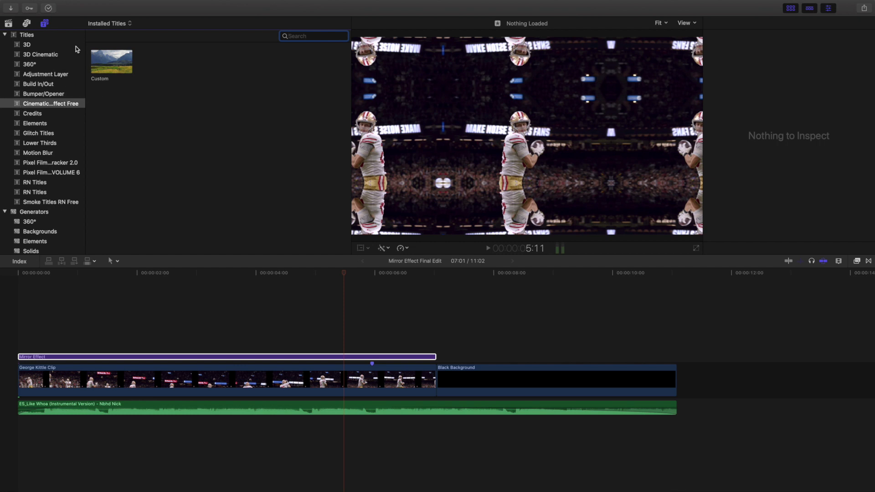
left_click(9, 24)
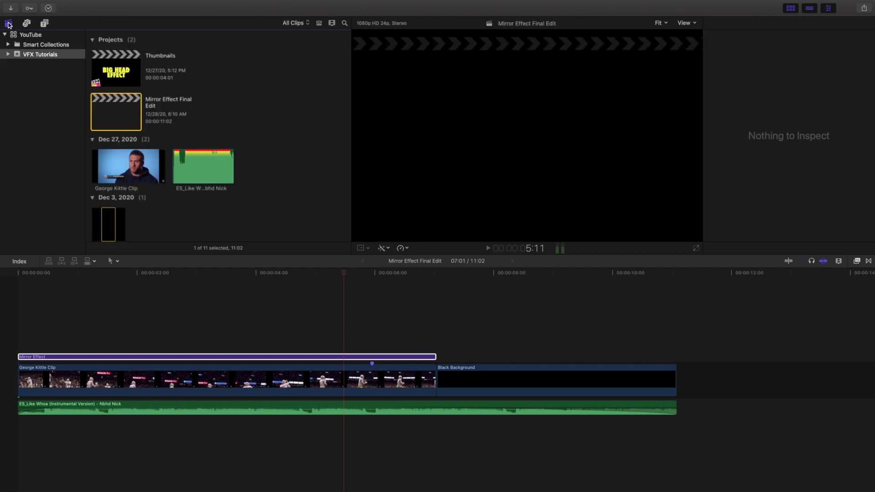
double_click(111, 112)
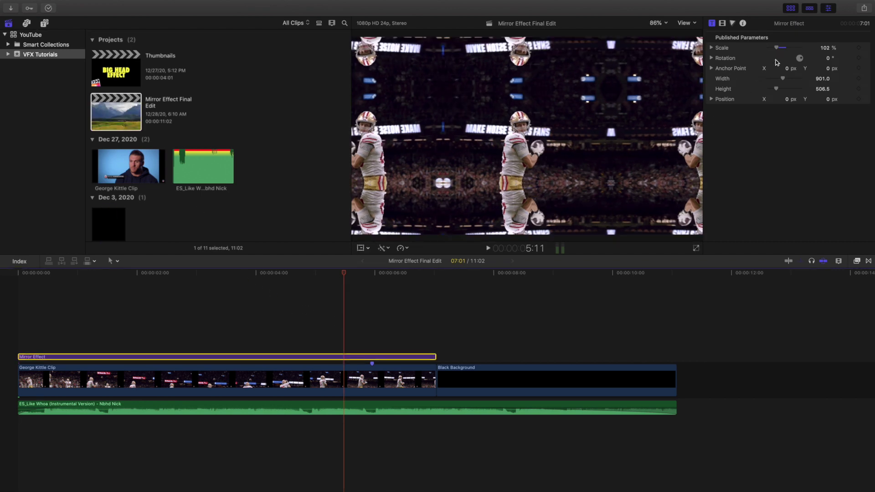
Step: Drag the Mirror Effect's Scale from 102% back up to 119%
left_click_drag(776, 47, 777, 52)
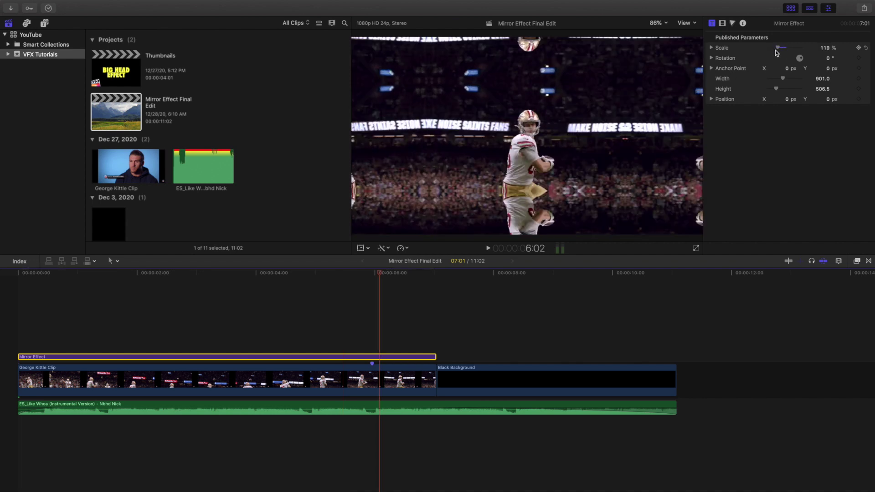